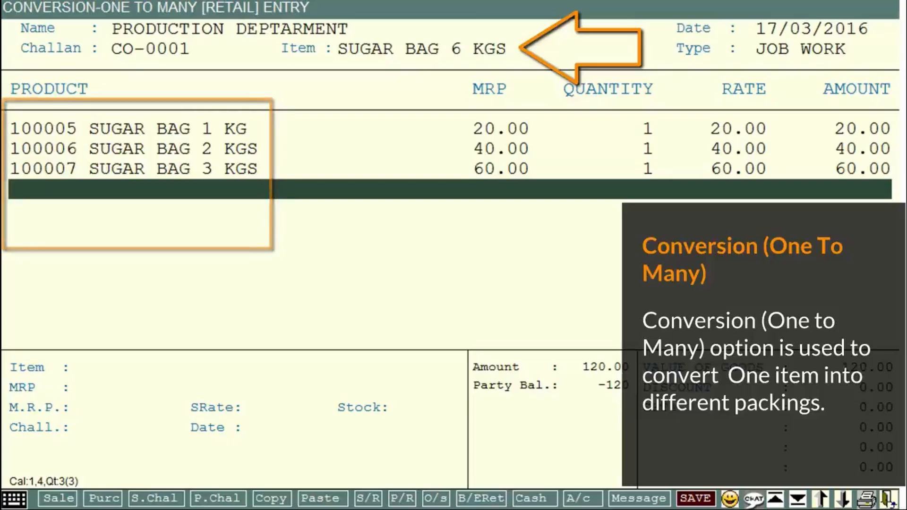
pyautogui.press('Right')
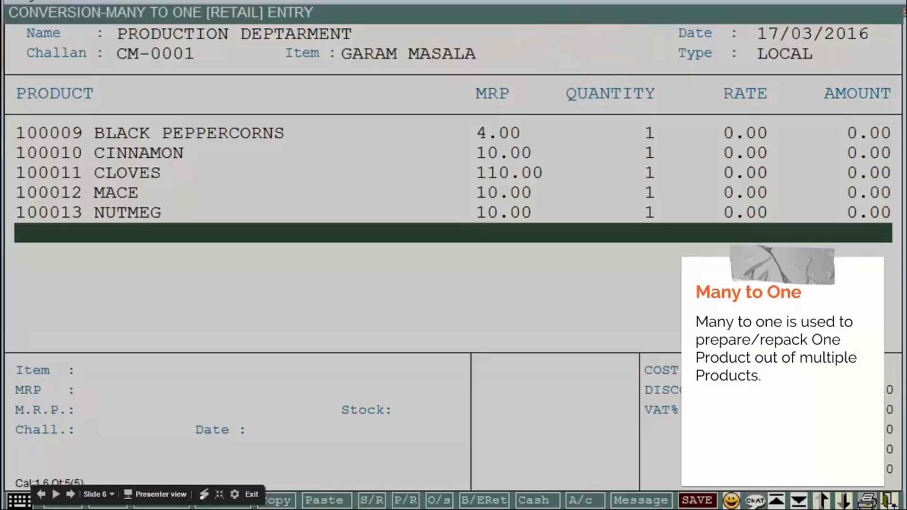
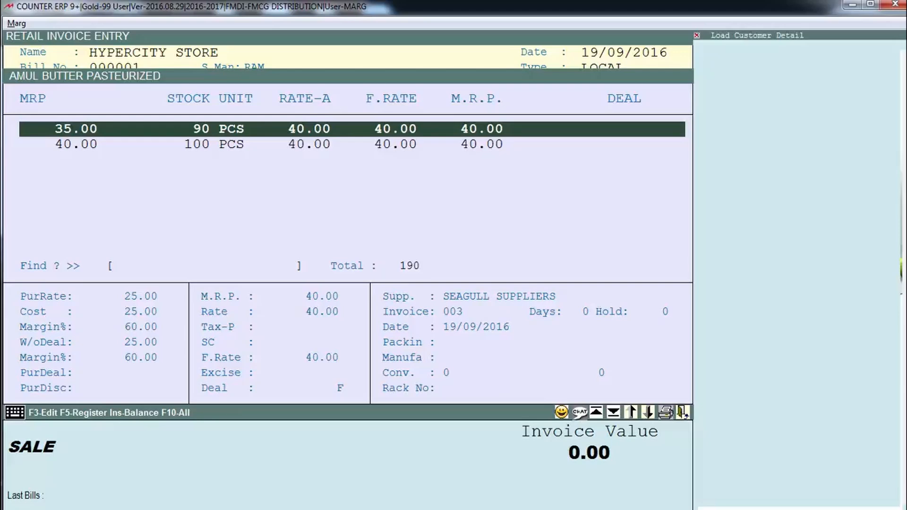
# Add AMUL BUTTER PASTEURIZED from the 35.00 MRP batch to the retail bill with a quantity of 2
pyautogui.press('Return')
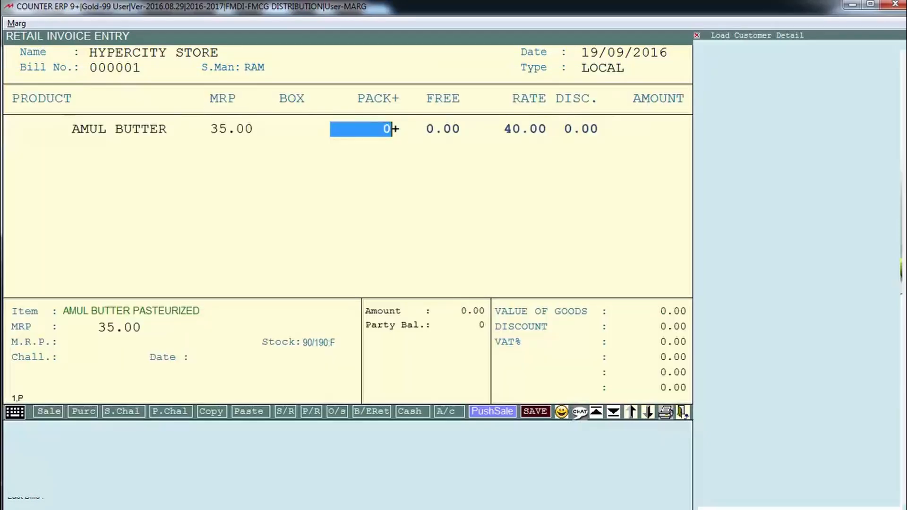
pyautogui.write('2')
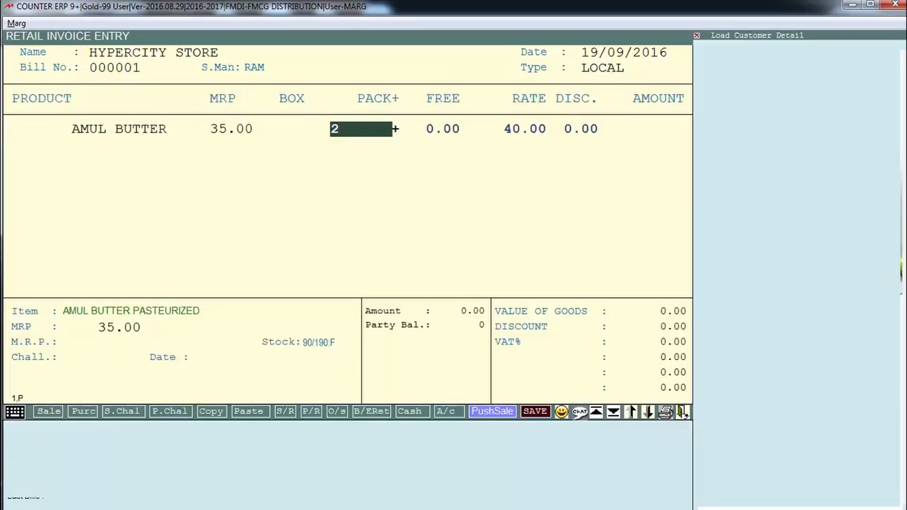
pyautogui.press('Return')
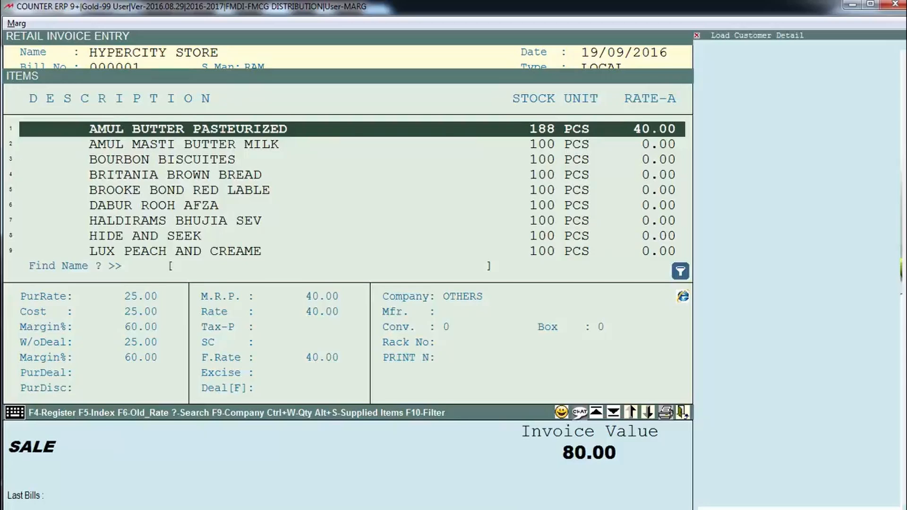
# Add LUX PEACH AND CREAME at 50.00 MRP to the bill with a quantity of 20
pyautogui.write('LUX')
pyautogui.press('Return')
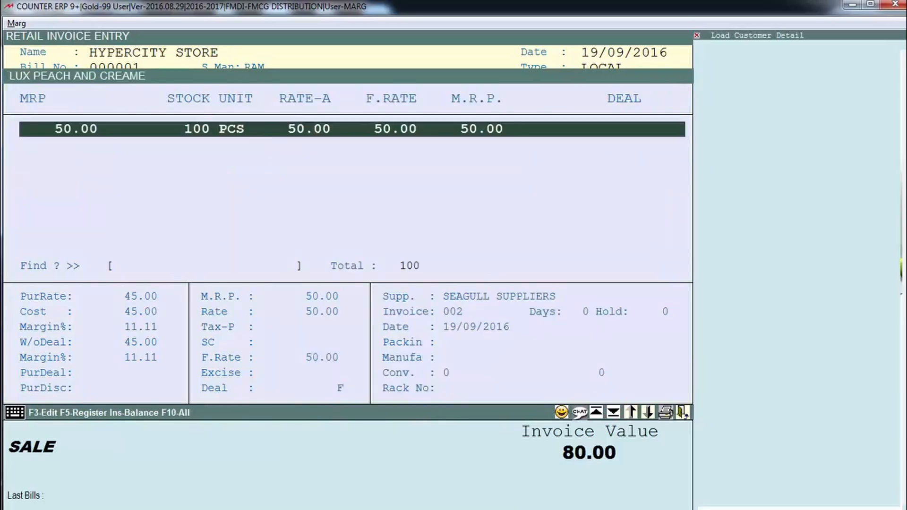
pyautogui.press('Return')
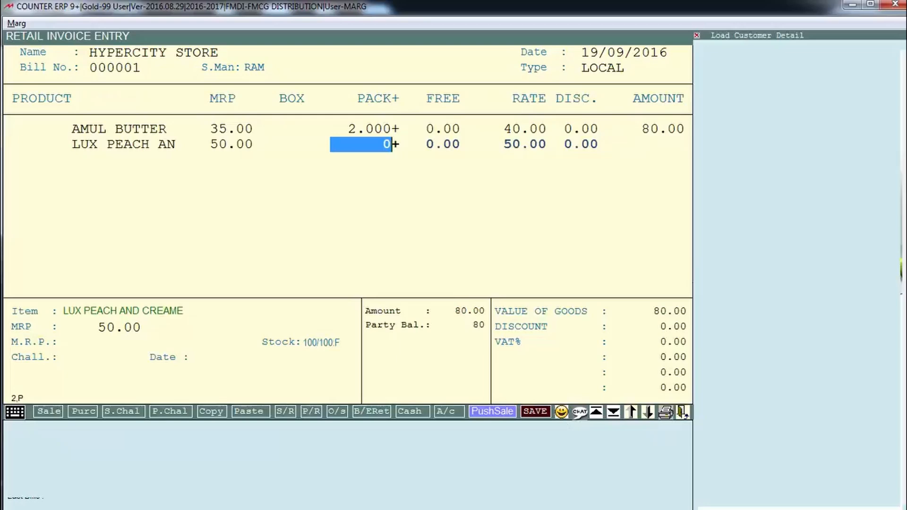
pyautogui.write('20')
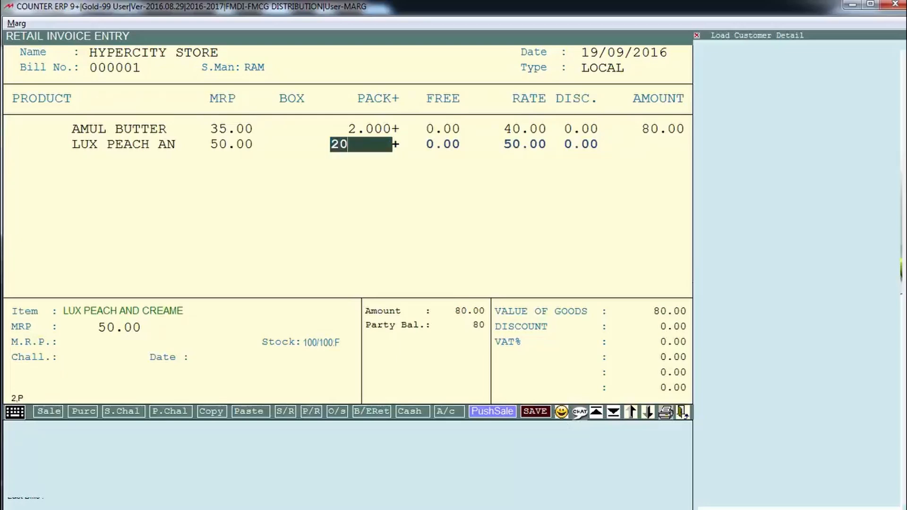
pyautogui.press('Return')
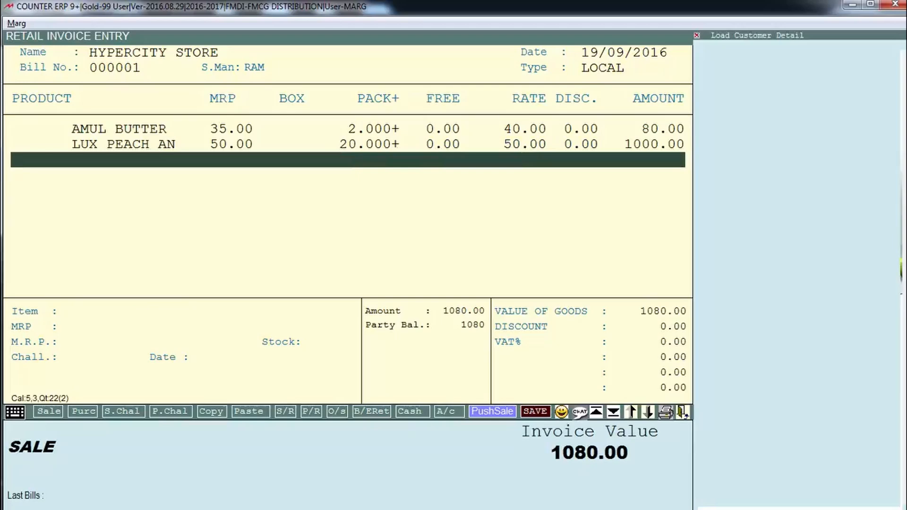
# Finish the item list without a discount and record 80.00 of the bill as paid by CASH
pyautogui.press('Escape')
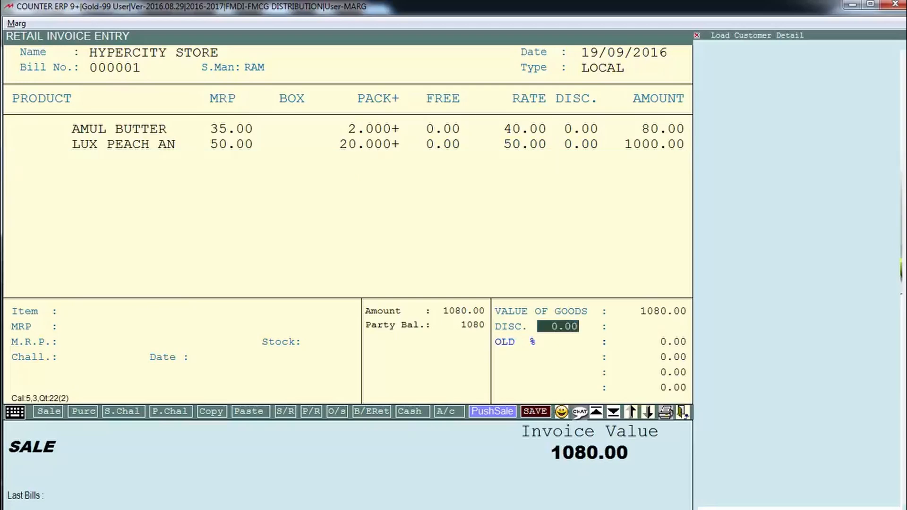
pyautogui.press('Return')
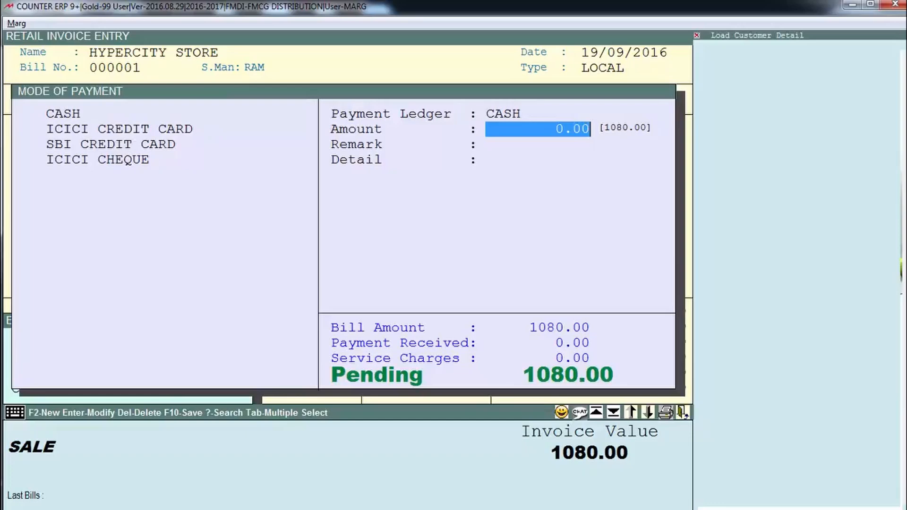
pyautogui.write('80')
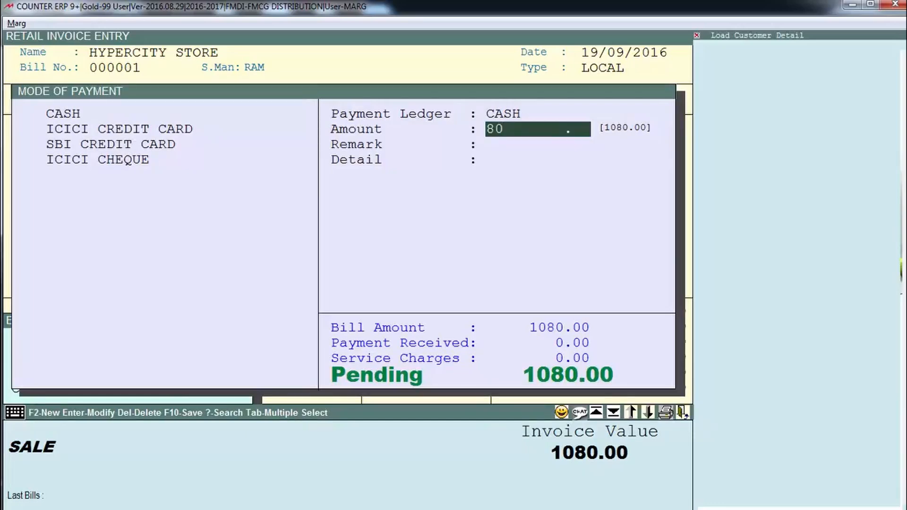
pyautogui.press('Return')
pyautogui.press('Return')
# Record the pending 1000.00 as paid by ICICI CHEQUE, entering the cheque number
pyautogui.press('Down')
pyautogui.press('Down')
pyautogui.press('Down')
pyautogui.press('Return')
pyautogui.write('100')
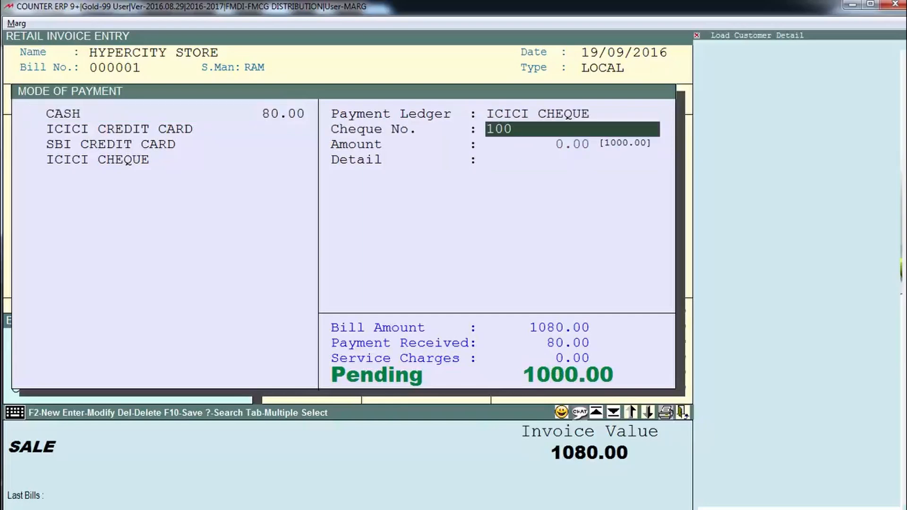
pyautogui.write('006')
pyautogui.press('Return')
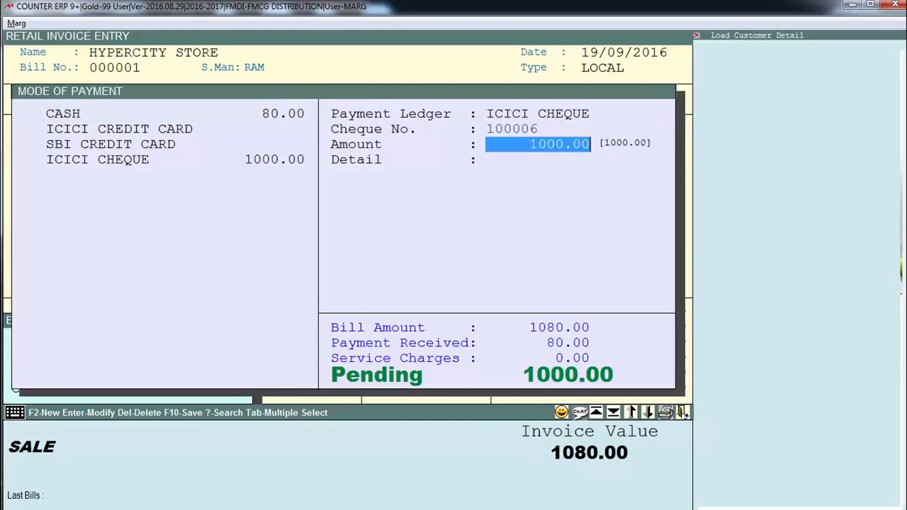
pyautogui.press('Return')
pyautogui.press('Return')
# Save the payment split and complete the retail bill
pyautogui.press('Escape')
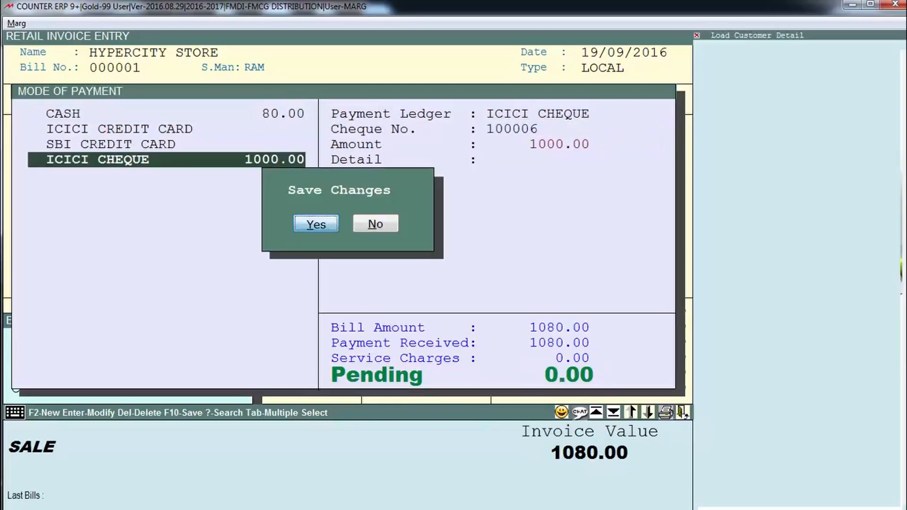
pyautogui.press('Return')
pyautogui.press('Escape')
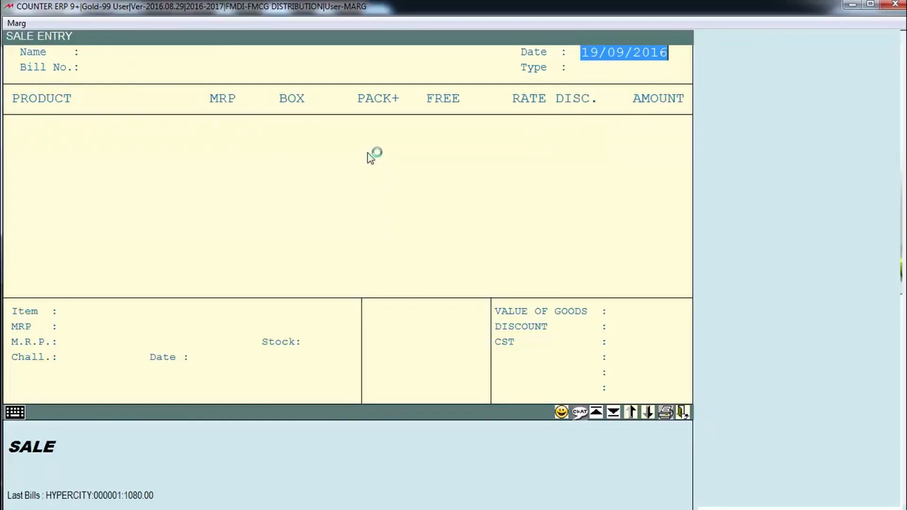
pyautogui.press('Return')
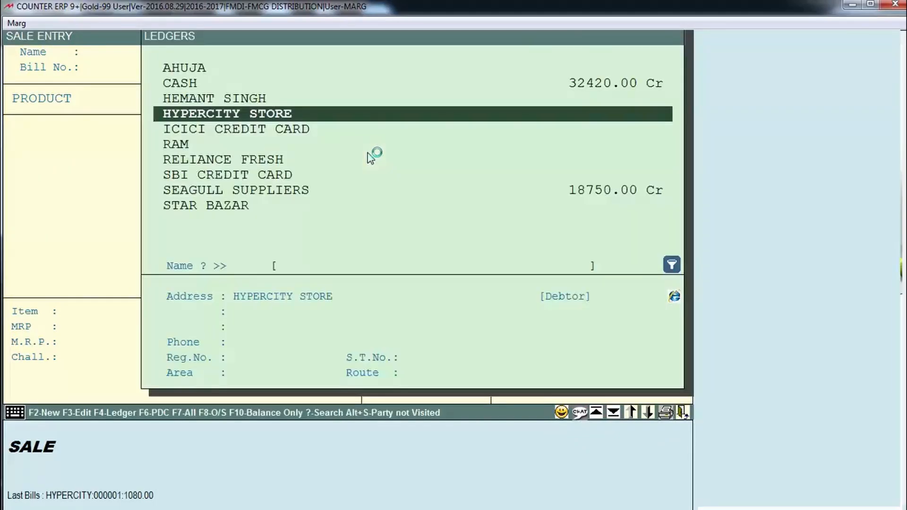
pyautogui.press('Return')
pyautogui.press('Return')
pyautogui.press('Return')
pyautogui.press('Return')
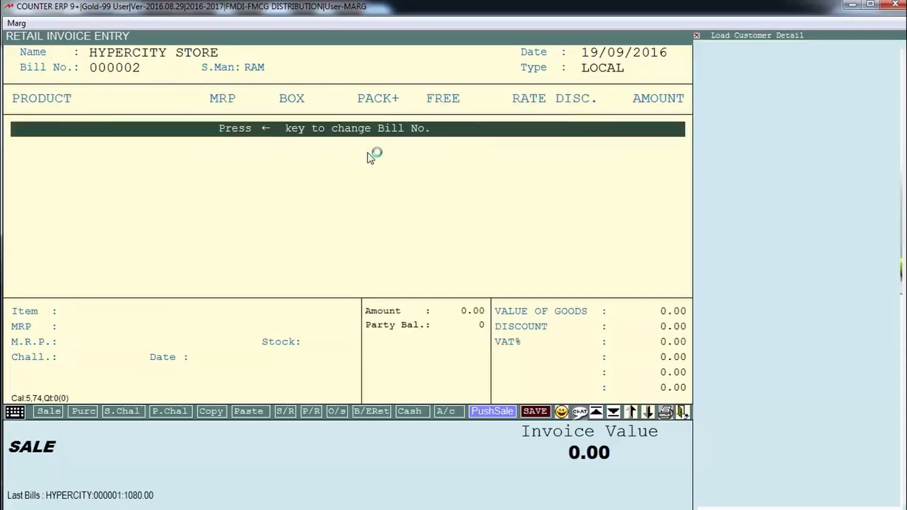
pyautogui.press('Return')
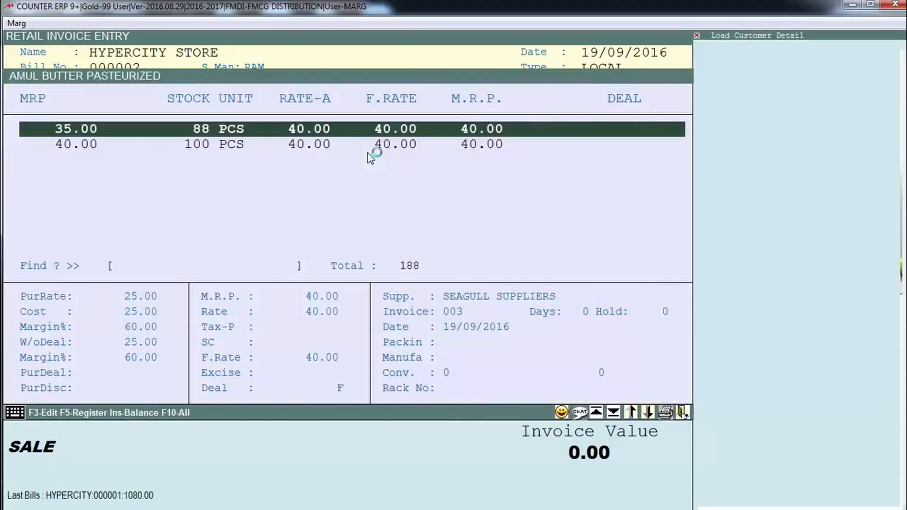
pyautogui.press('Return')
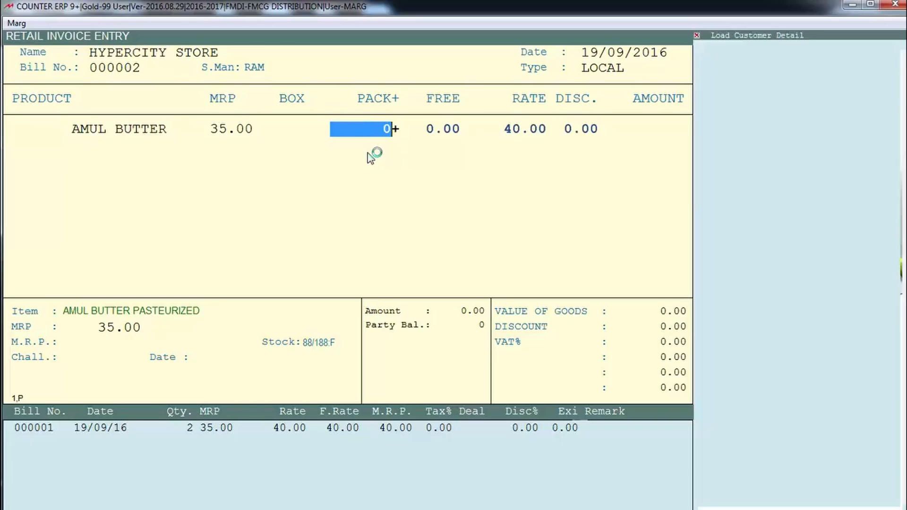
pyautogui.press('Escape')
pyautogui.press('Escape')
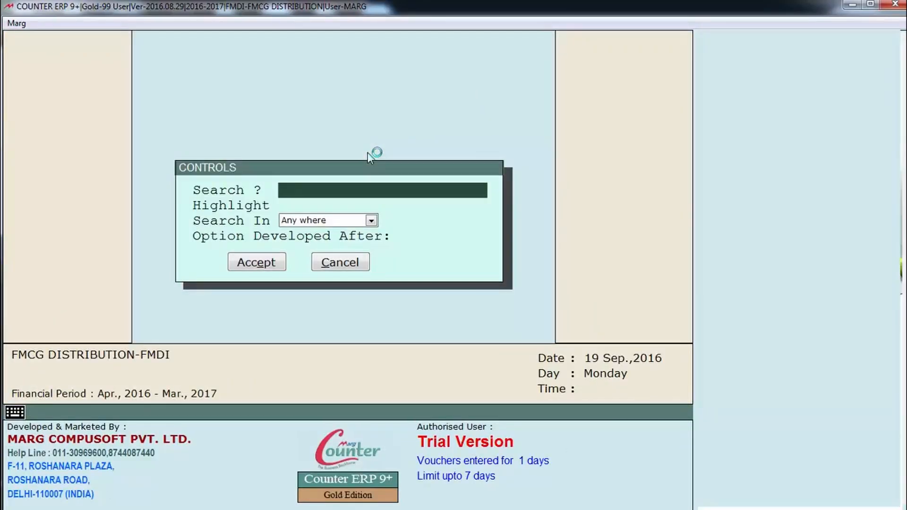
# Find the DEFAULT QTY controls, set Default Sales Quantity (BarCode Qty.) to 1 and save the change
pyautogui.write('DEFAULT')
pyautogui.press('Return')
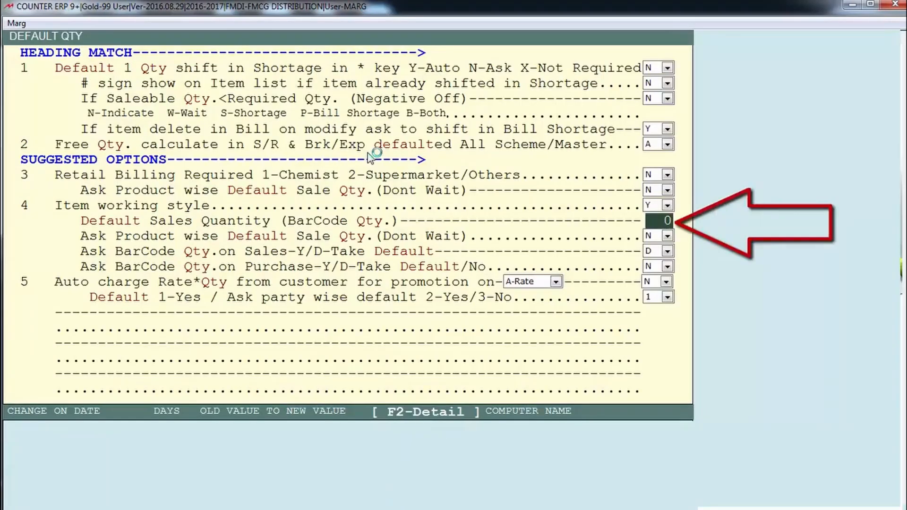
pyautogui.press('Return')
pyautogui.press('Return')
pyautogui.press('Return')
pyautogui.press('Return')
pyautogui.press('Return')
pyautogui.press('Return')
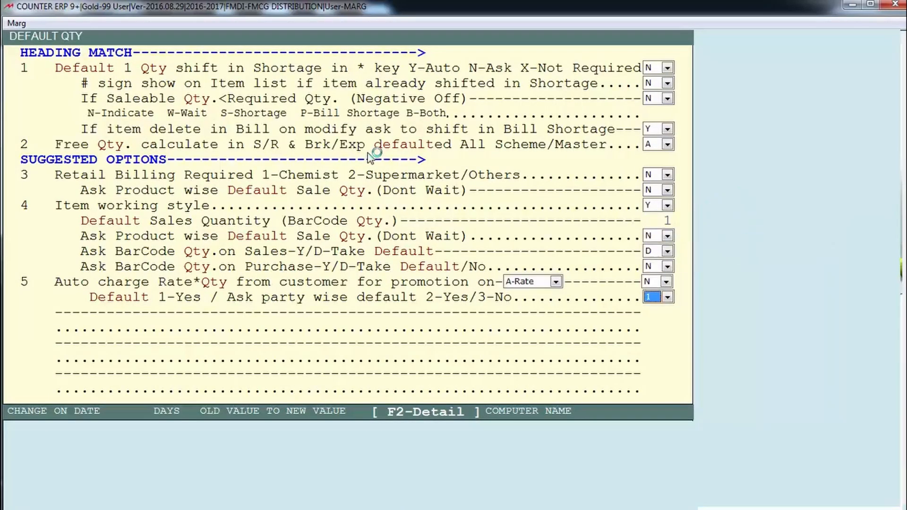
pyautogui.press('Escape')
pyautogui.press('y')
pyautogui.press('Return')
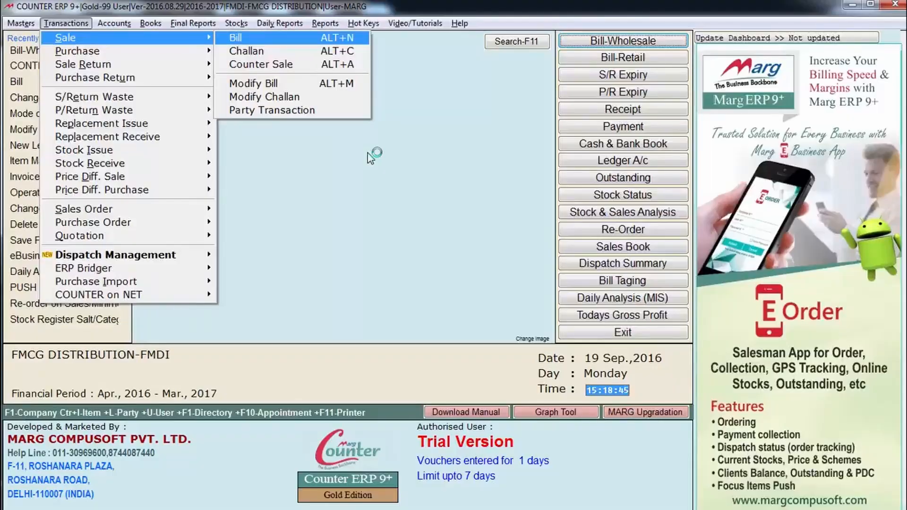
# Start a new LOCAL retail sale bill for HYPERCITY STORE dated 19/09/2016
pyautogui.press('Return')
pyautogui.press('Return')
pyautogui.press('Return')
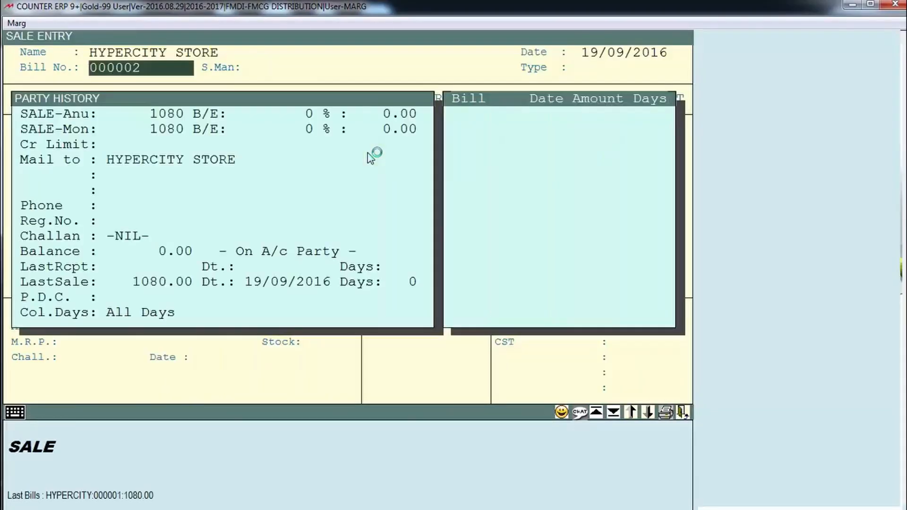
pyautogui.press('Return')
pyautogui.press('Return')
pyautogui.press('Return')
pyautogui.press('Return')
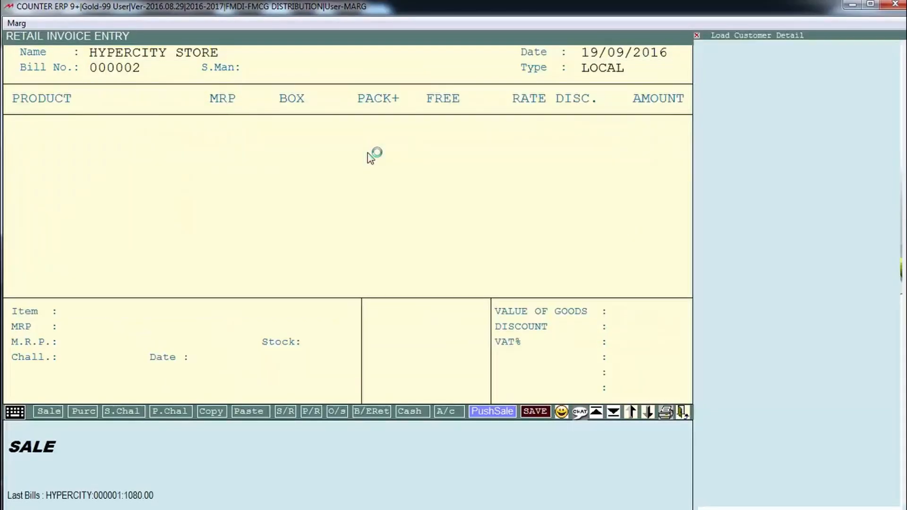
# Add AMUL BUTTER from the 35.00 MRP batch to the bill, changing its default quantity to 2
pyautogui.press('Return')
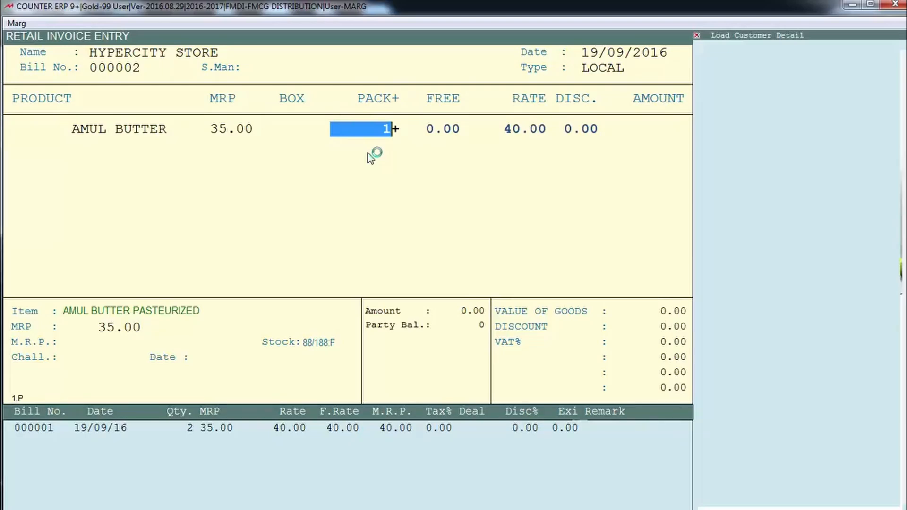
pyautogui.write('2')
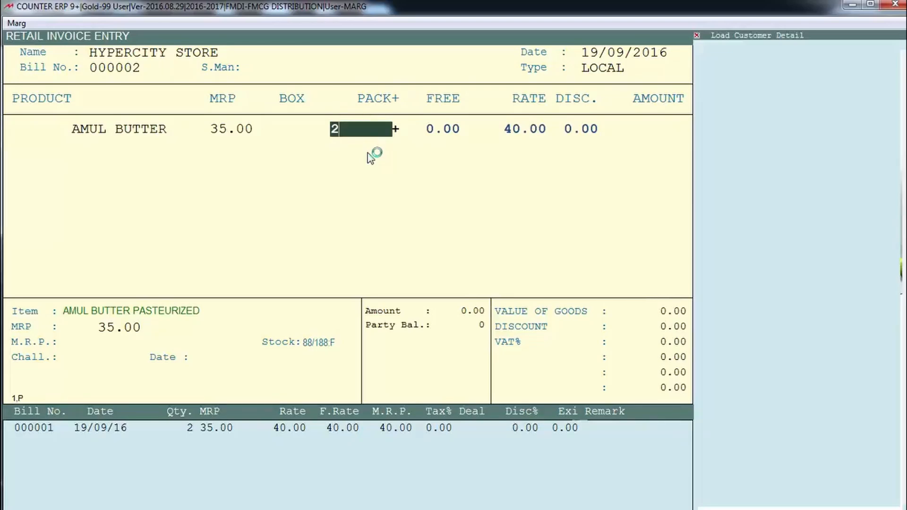
pyautogui.press('Return')
pyautogui.press('Escape')
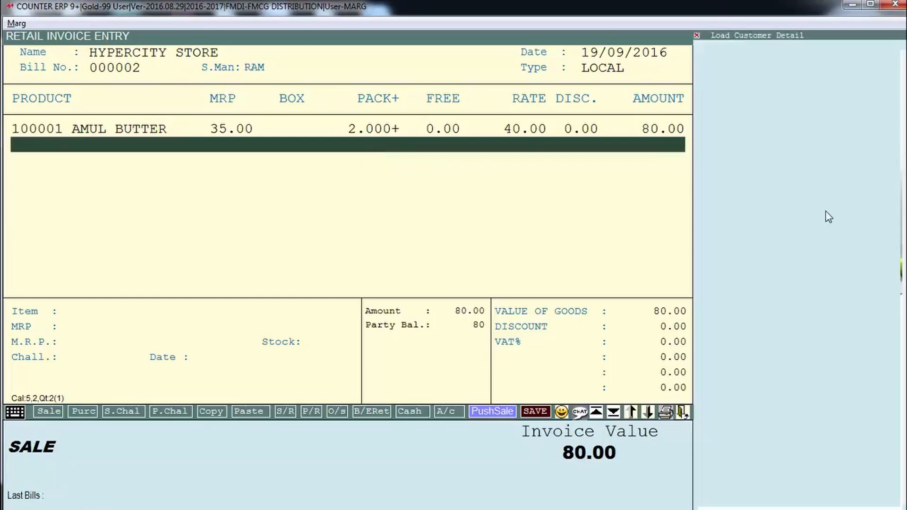
# Add the products with barcodes 100002, 100003, 100004 and 100005 to the bill at the default quantity of 1
pyautogui.press('Return')
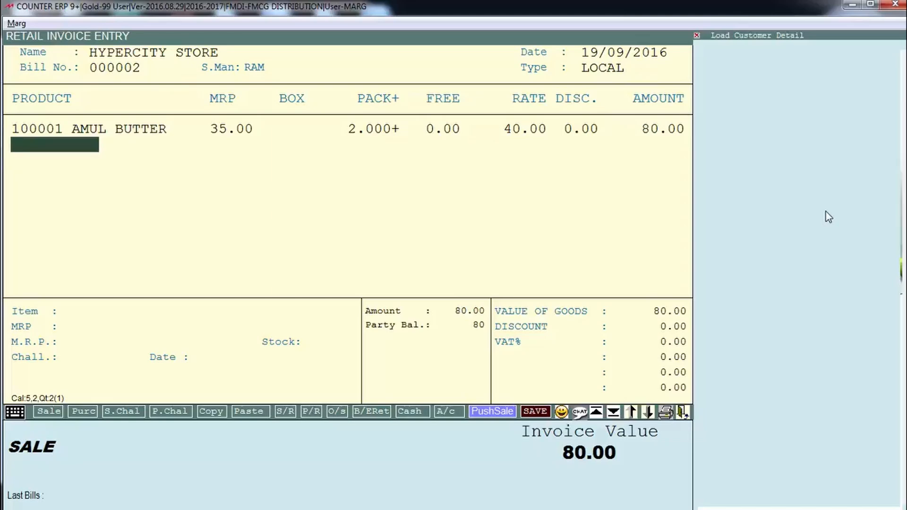
pyautogui.write('100002')
pyautogui.press('Return')
pyautogui.press('Return')
pyautogui.write('100003')
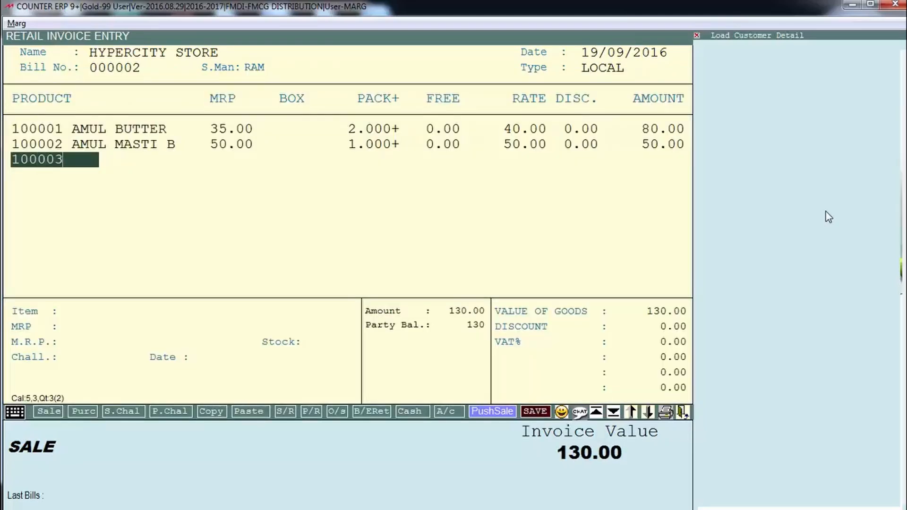
pyautogui.press('Return')
pyautogui.press('Return')
pyautogui.write('100004 BRITANIA BRO')
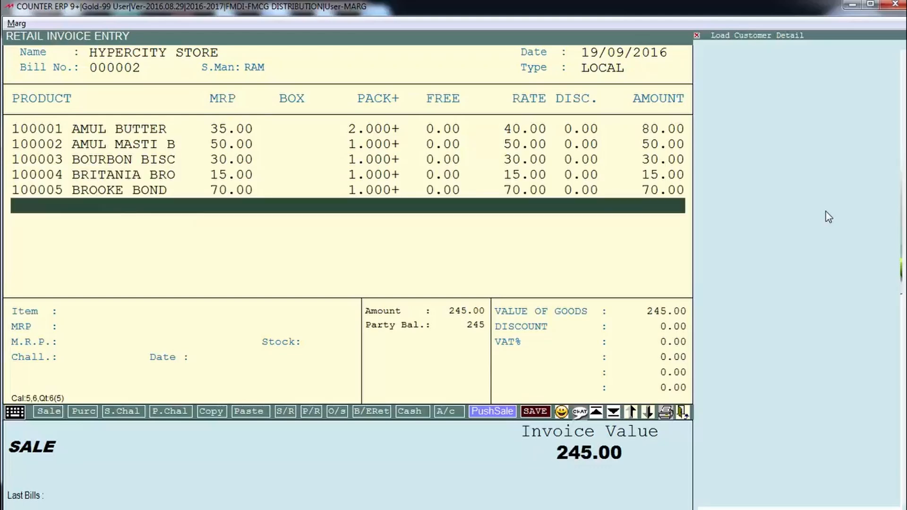
# Close the item list, leave the discount at 0.00 and save the bill
pyautogui.press('Return')
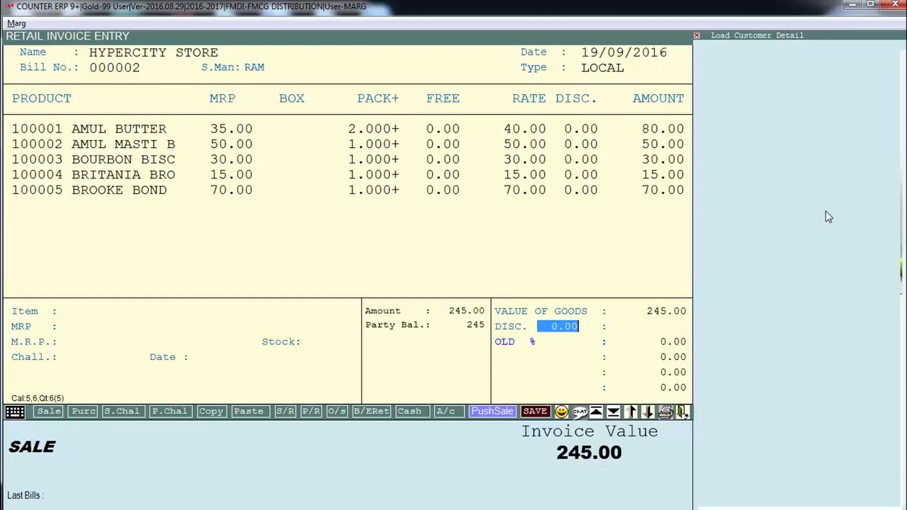
pyautogui.press('Return')
pyautogui.press('Return')
pyautogui.press('Return')
pyautogui.press('Return')
pyautogui.press('Return')
pyautogui.press('Return')
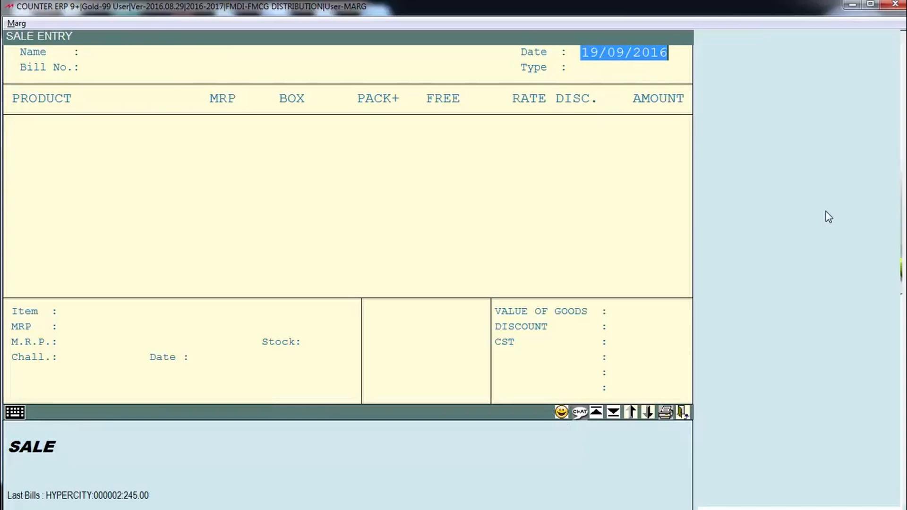
# Start another retail bill for HYPERCITY STORE dated 19/09/2016
pyautogui.press('Return')
pyautogui.press('Return')
pyautogui.press('Return')
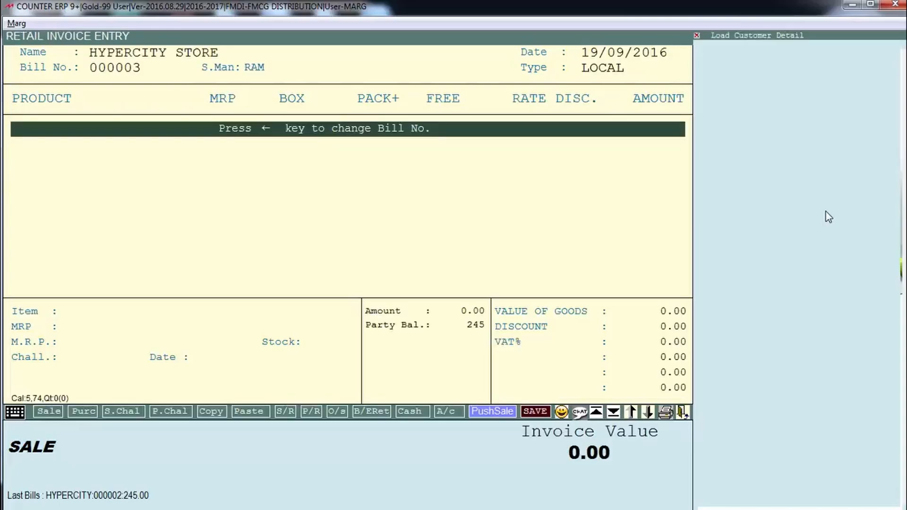
# Open the item list in fast billing mode and pick AMUL BUTTER PASTEURIZED (100001) with a quantity of 1
pyautogui.press('Return')
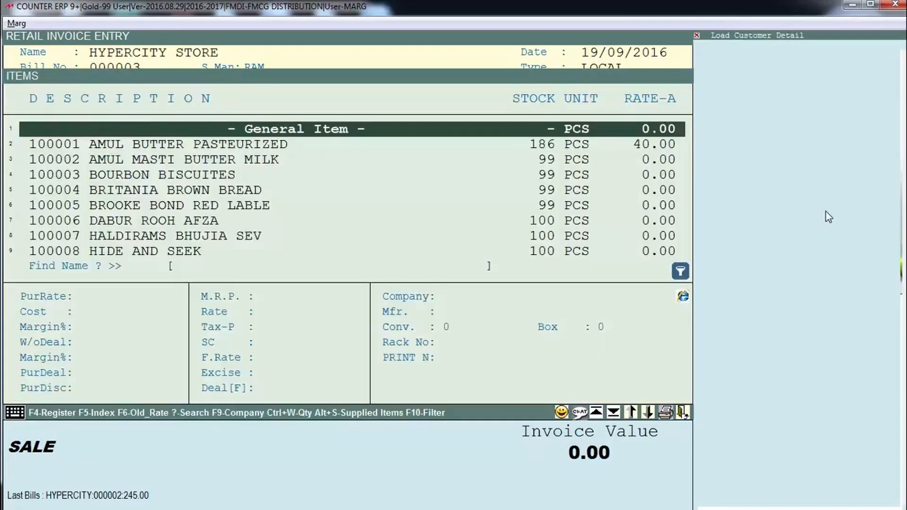
pyautogui.press('Down')
pyautogui.press('Return')
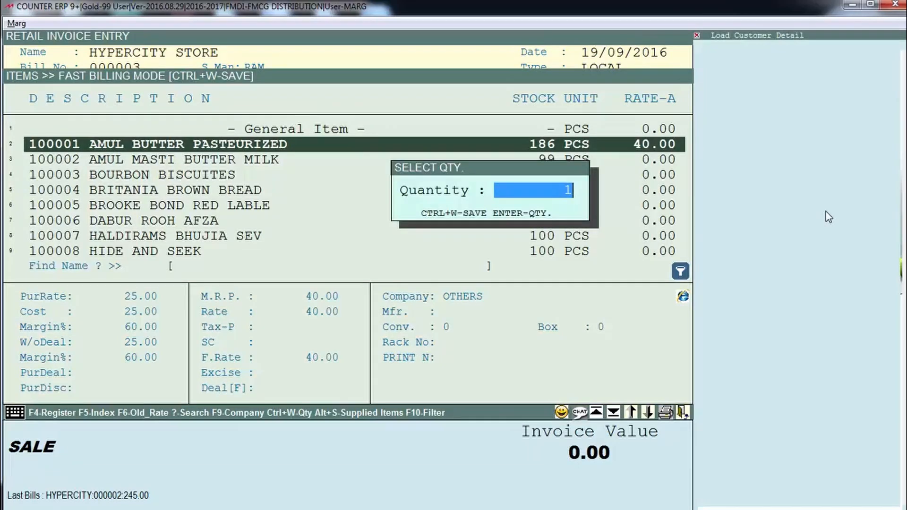
pyautogui.write('1')
pyautogui.press('Return')
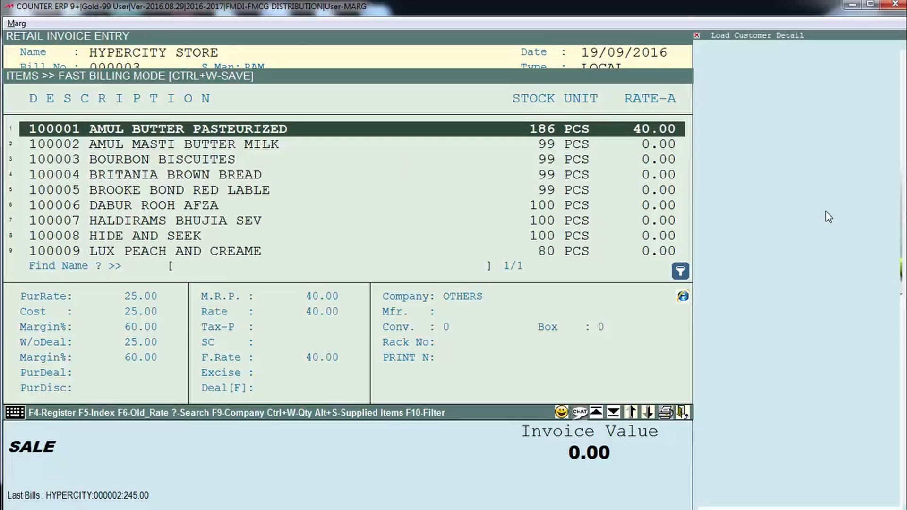
# Pick AMUL MASTI BUTTER MILK (100002) in fast billing mode with a quantity of 2
pyautogui.press('Down')
pyautogui.press('Return')
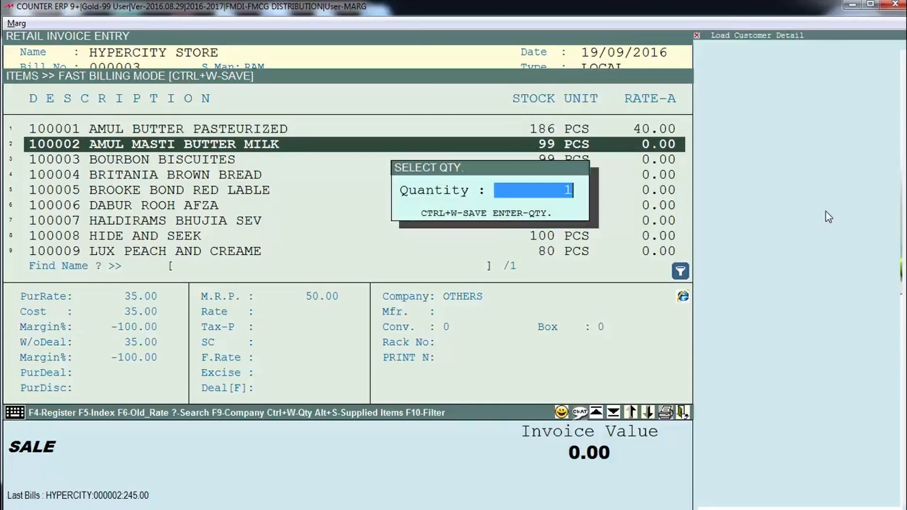
pyautogui.write('2')
pyautogui.press('Return')
# Pick BRITANIA BROWN BREAD (100004) in fast billing mode with a quantity of 3
pyautogui.press('Down')
pyautogui.press('Down')
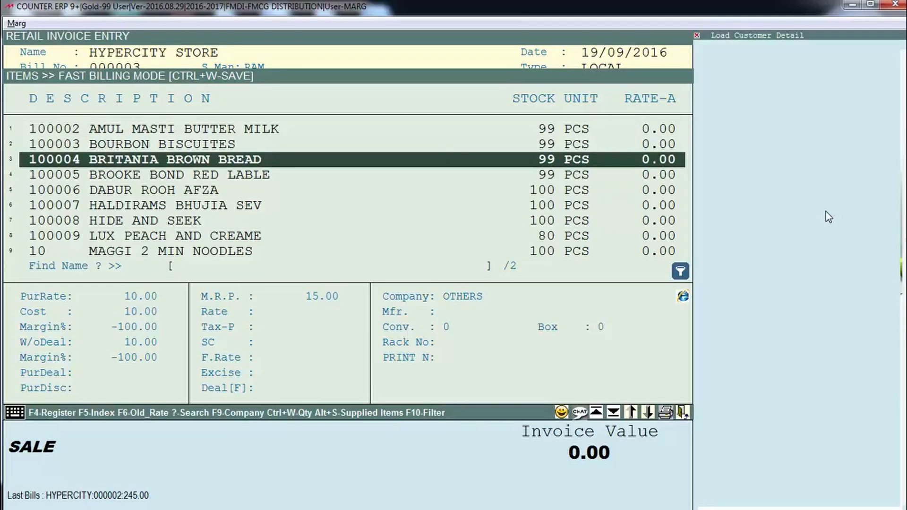
pyautogui.press('Return')
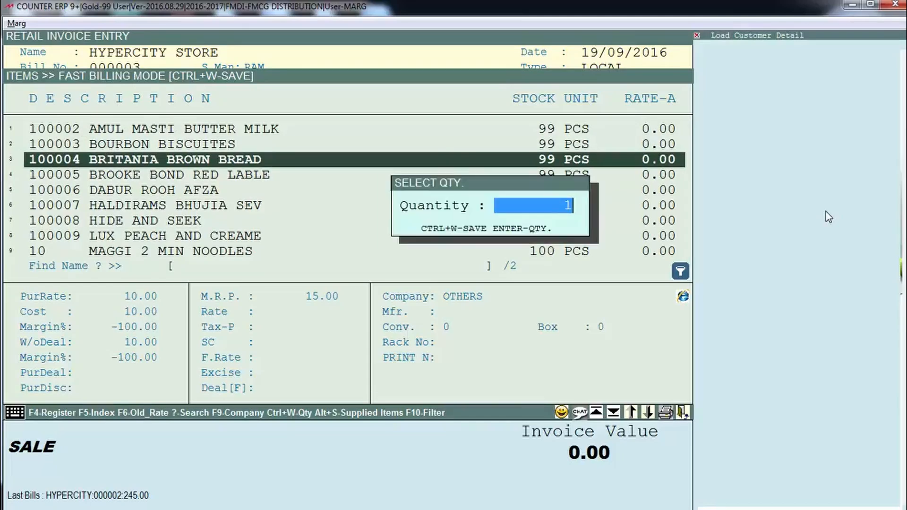
pyautogui.press('BackSpace')
pyautogui.write('3')
pyautogui.press('Return')
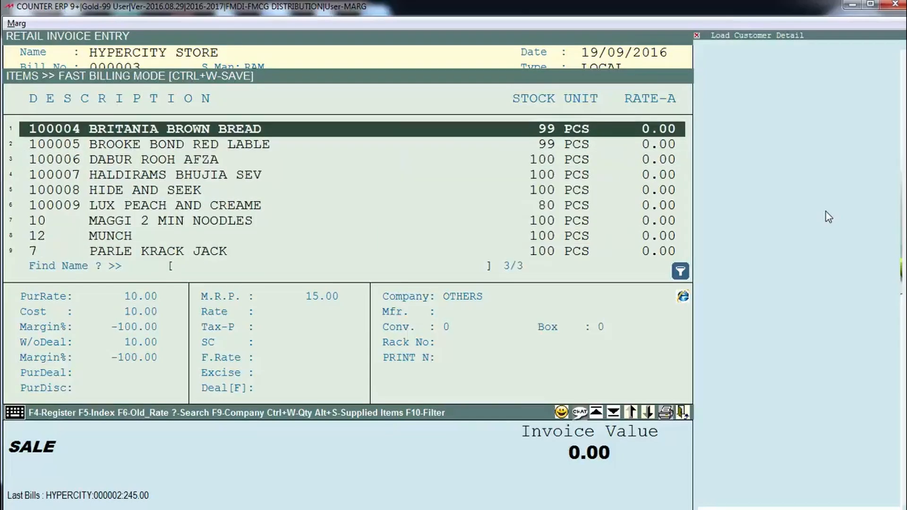
# Pick TOPS ORANGE MERMALADE JAM with a quantity of 1 and save all the picked items into the bill
pyautogui.press('pagedown')
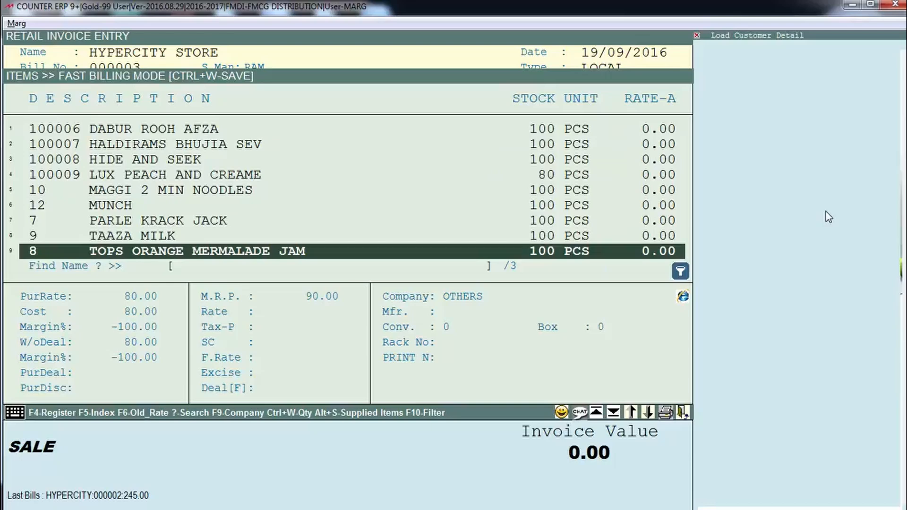
pyautogui.press('Return')
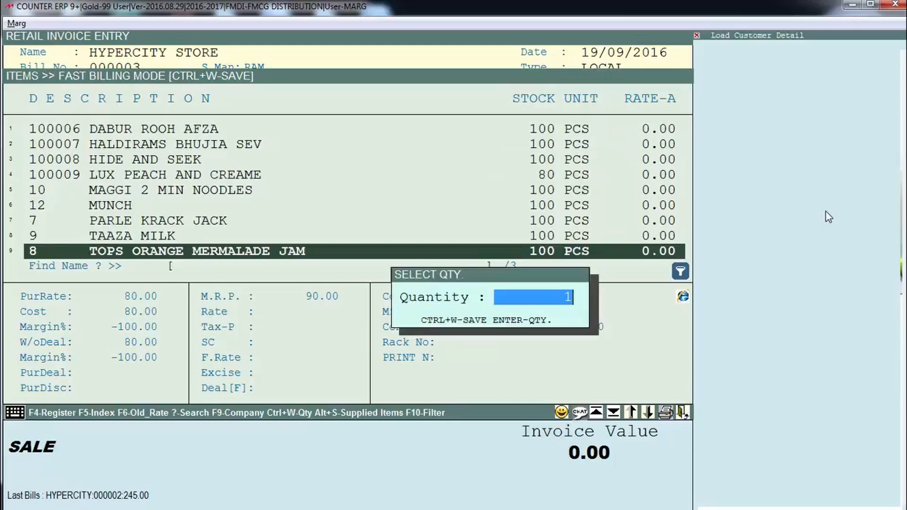
pyautogui.press('Return')
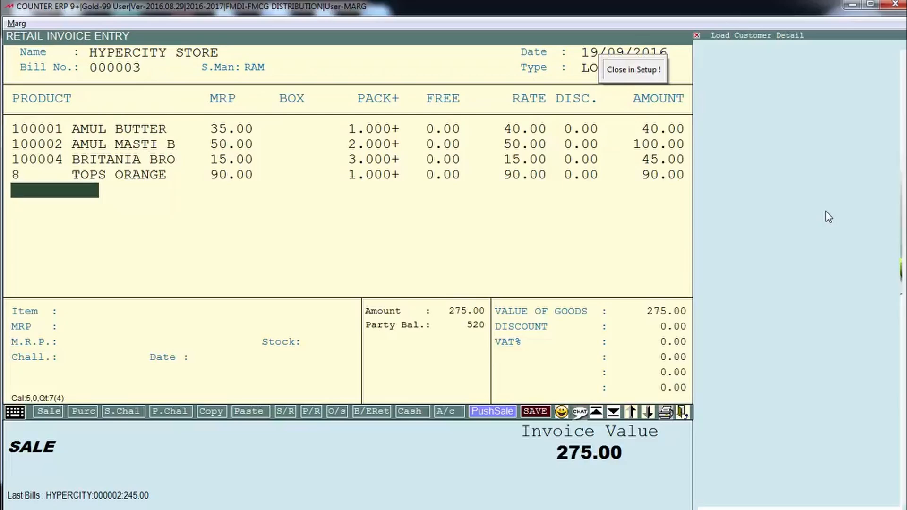